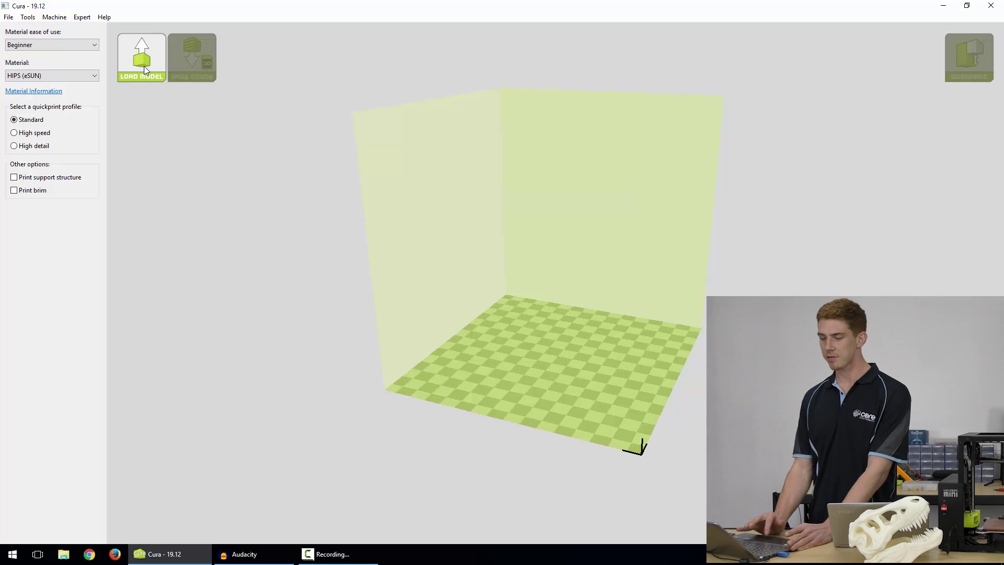
Step: Bring the Apple_Watch_Stand file from the desktop onto Cura's build plate and zoom out to view it
{"action": "left_click", "coordinate": [8, 17]}
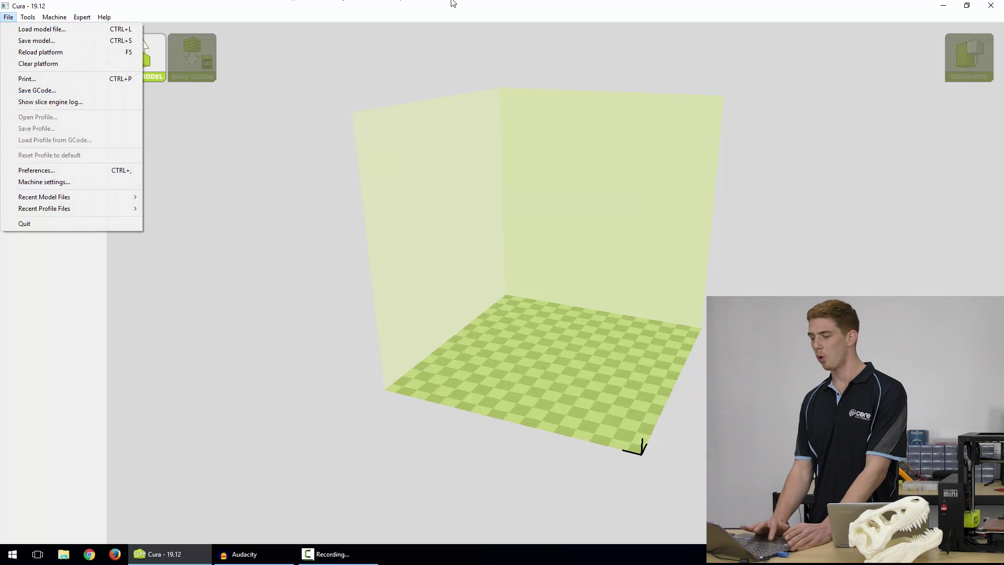
{"action": "left_click", "coordinate": [944, 5]}
{"action": "left_click", "coordinate": [944, 5]}
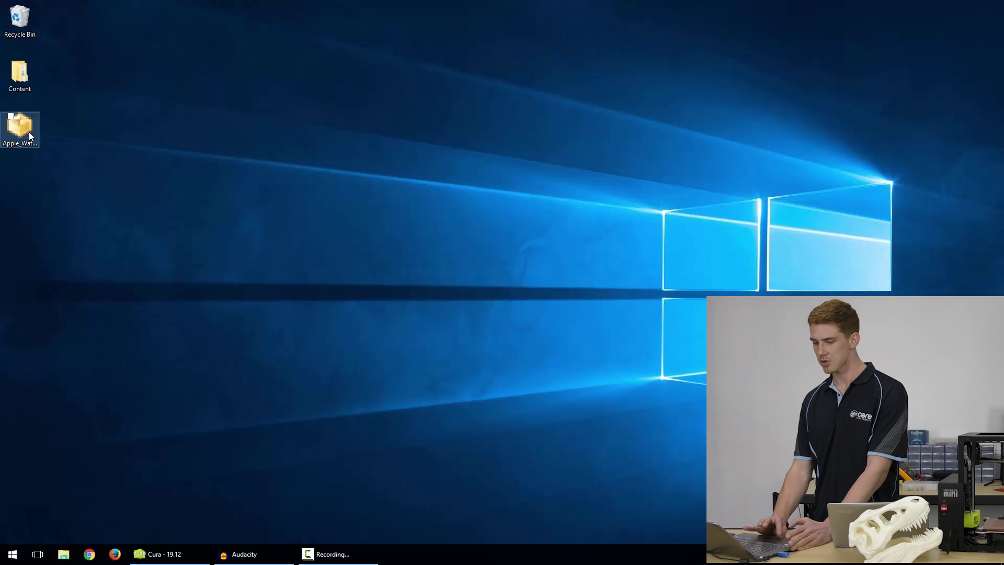
{"action": "left_click", "coordinate": [180, 556]}
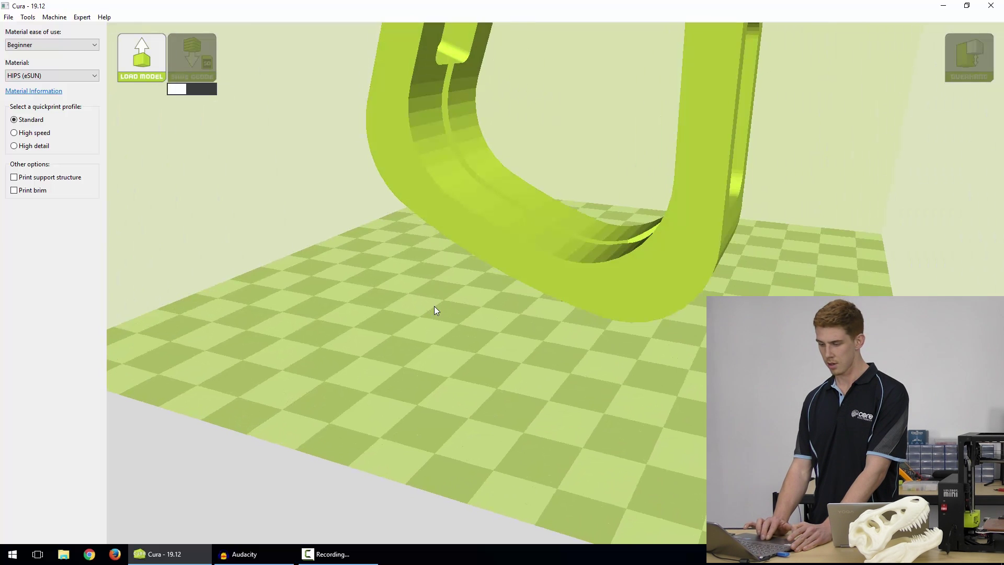
{"action": "scroll", "coordinate": [435, 311], "scroll_direction": "down", "scroll_amount": 5}
{"action": "scroll", "coordinate": [435, 307], "scroll_direction": "down", "scroll_amount": 2}
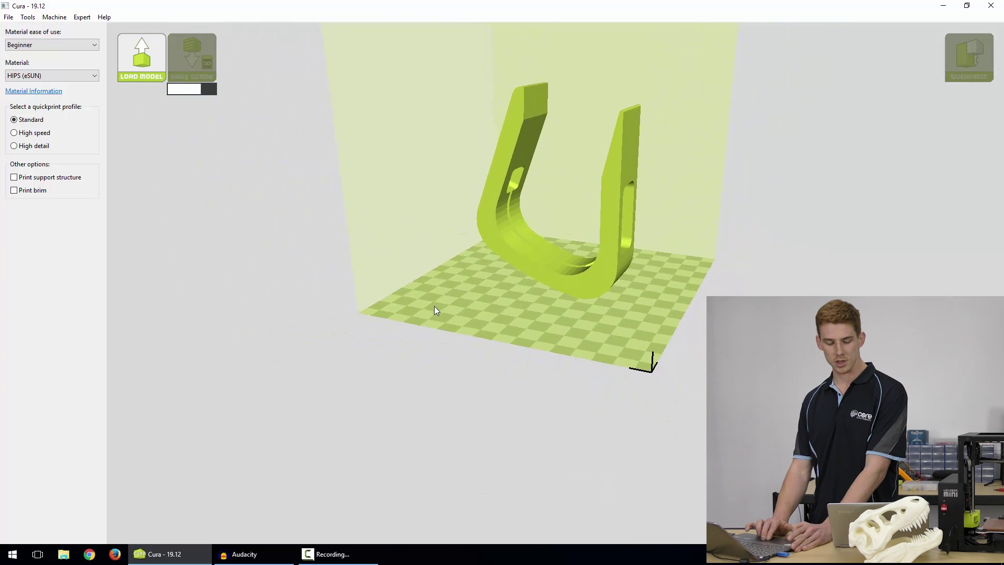
{"action": "scroll", "coordinate": [434, 307], "scroll_direction": "down", "scroll_amount": 1}
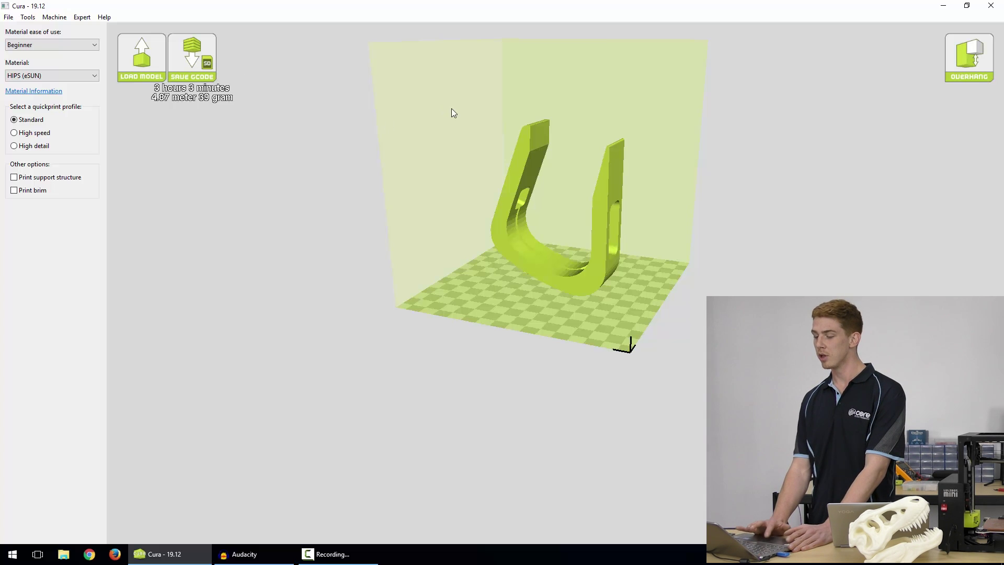
Step: Select the stand model and open the view-mode list with Overhang still chosen
{"action": "left_click", "coordinate": [513, 176]}
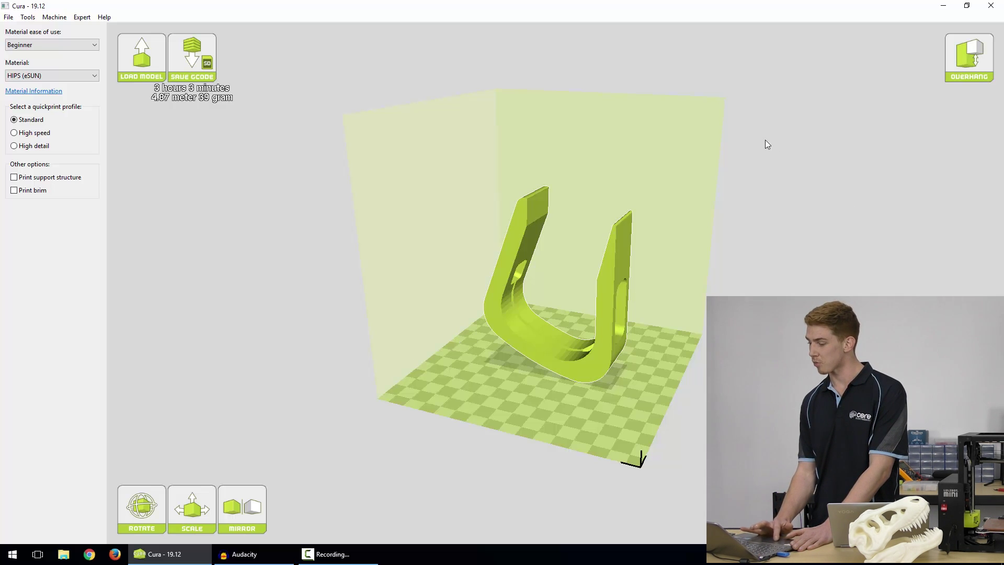
{"action": "left_click", "coordinate": [959, 59]}
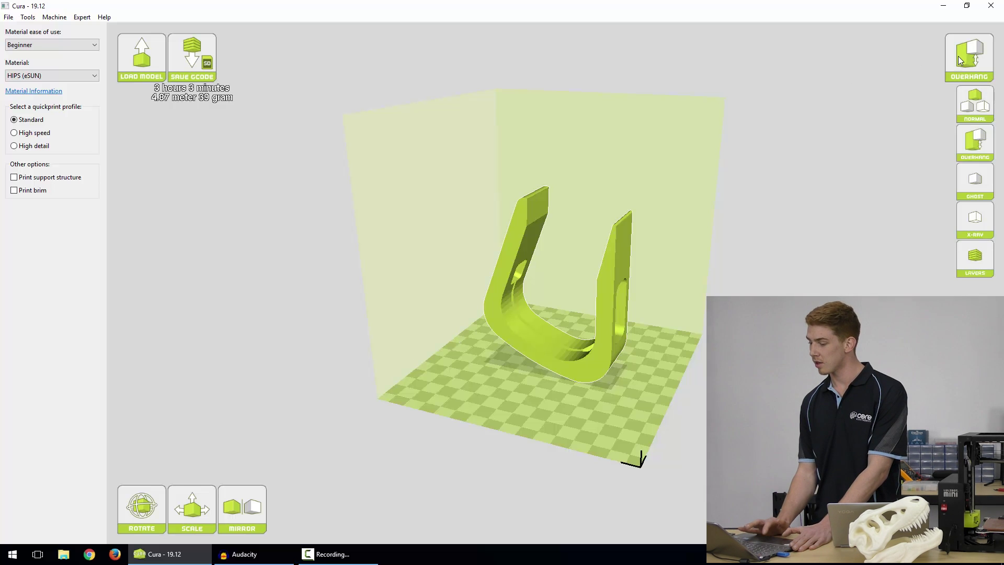
Step: Keep Overhang view, orbit to inspect the stand's red overhangs, and bring up the rotation rings
{"action": "left_click", "coordinate": [971, 152]}
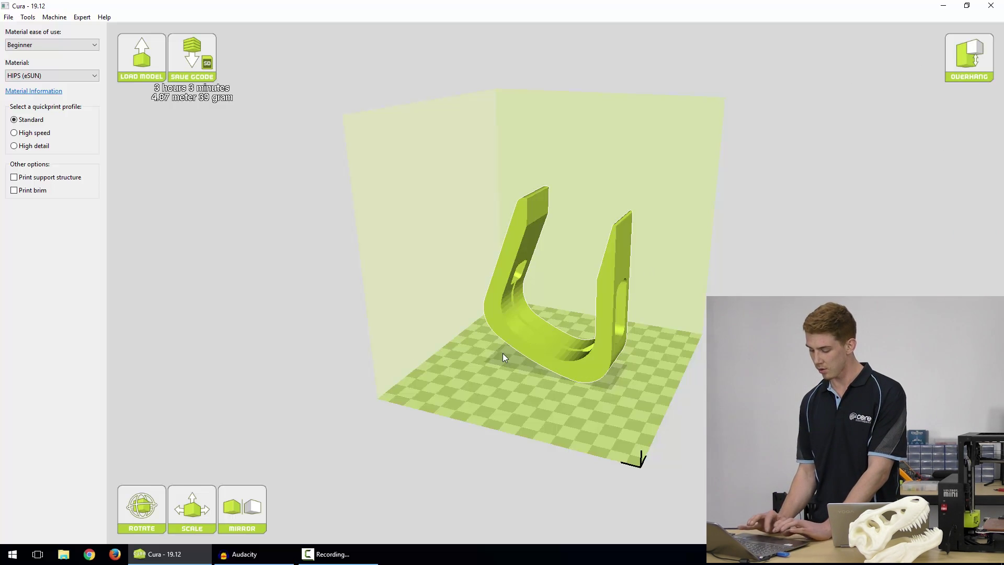
{"action": "right_click_drag", "start_coordinate": [503, 354], "coordinate": [544, 327]}
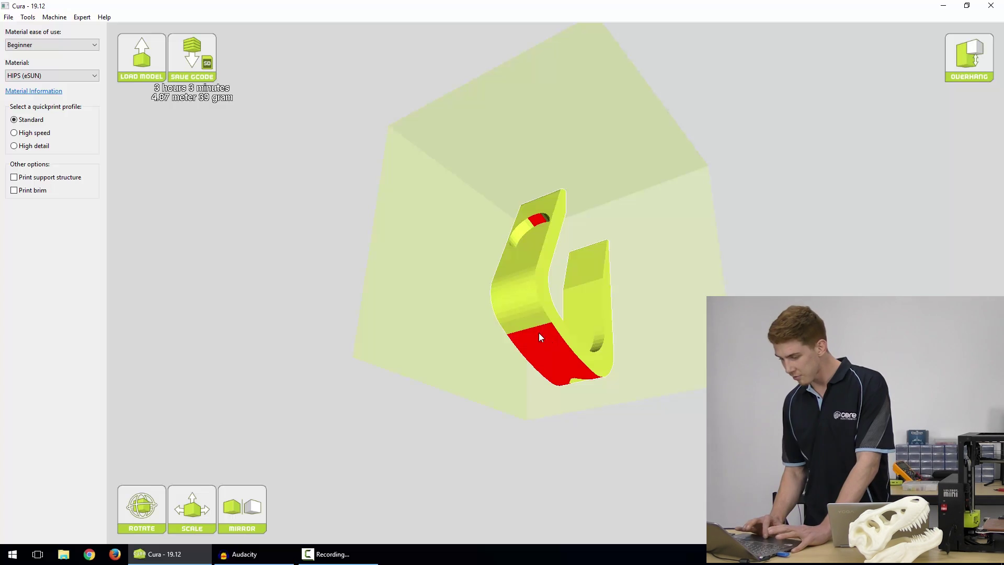
{"action": "left_click_drag", "start_coordinate": [544, 280], "coordinate": [546, 277]}
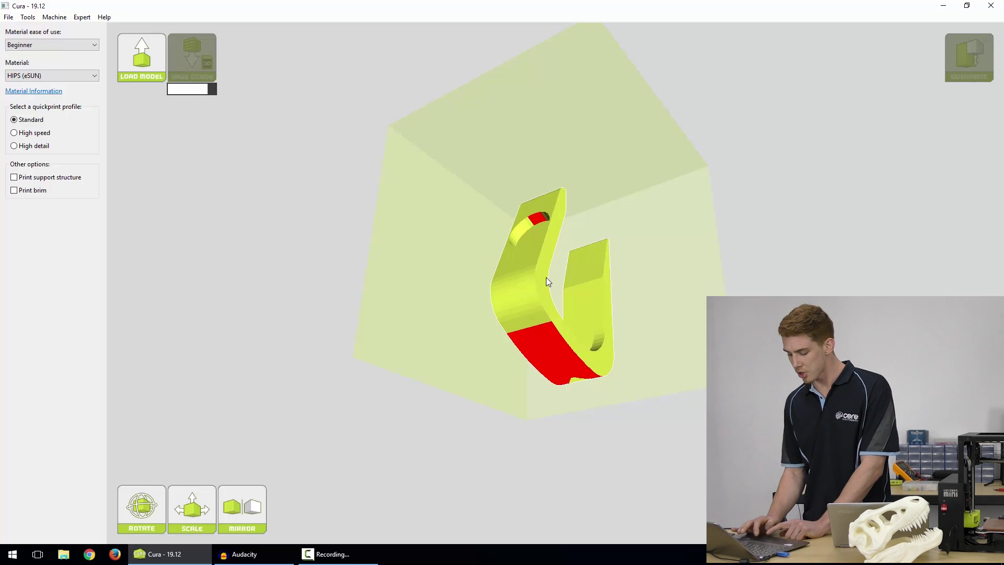
{"action": "right_click_drag", "start_coordinate": [546, 278], "coordinate": [596, 304]}
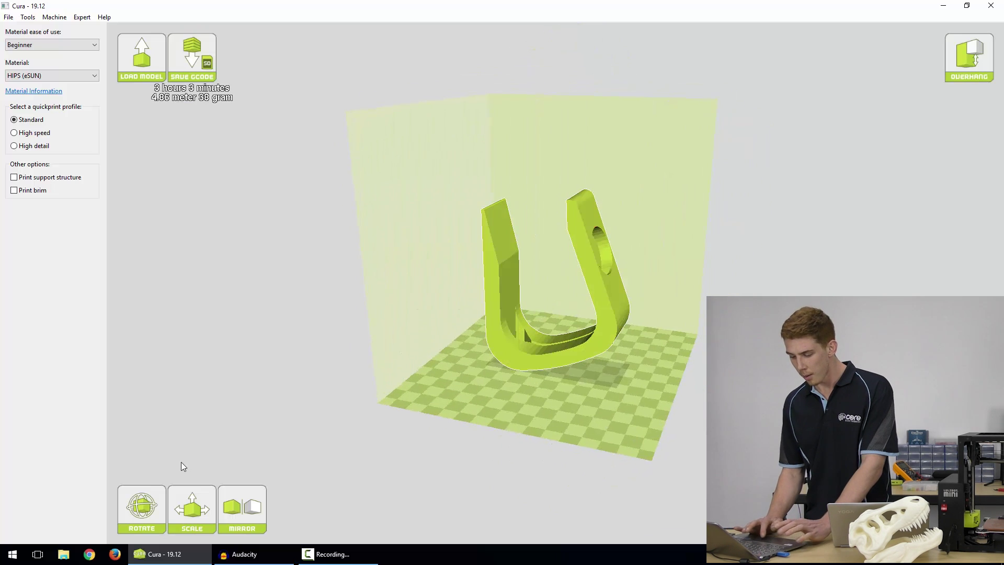
{"action": "left_click", "coordinate": [151, 496]}
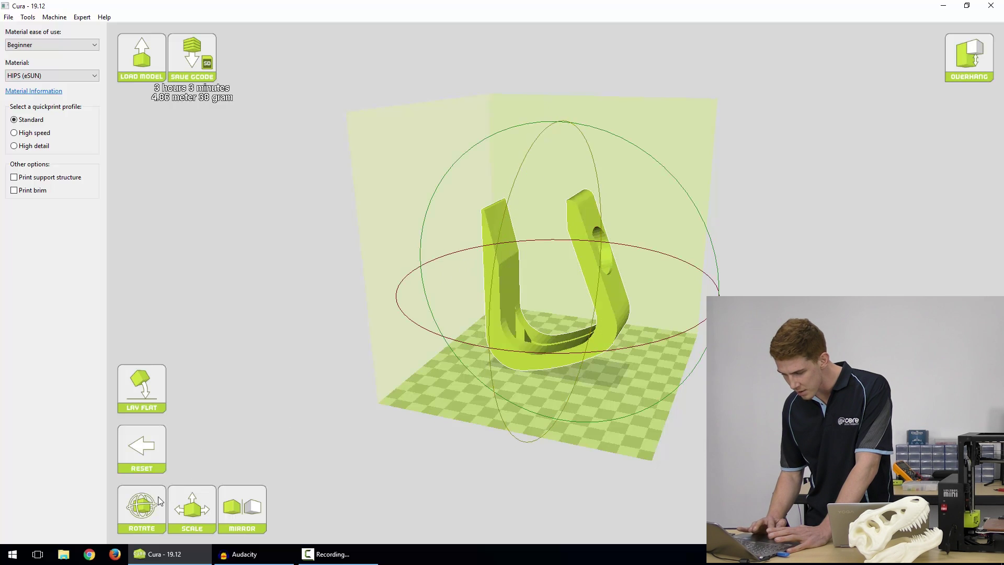
Step: Rotate the stand 75 degrees onto its side and lay it flat on the build plate
{"action": "left_click", "coordinate": [146, 377]}
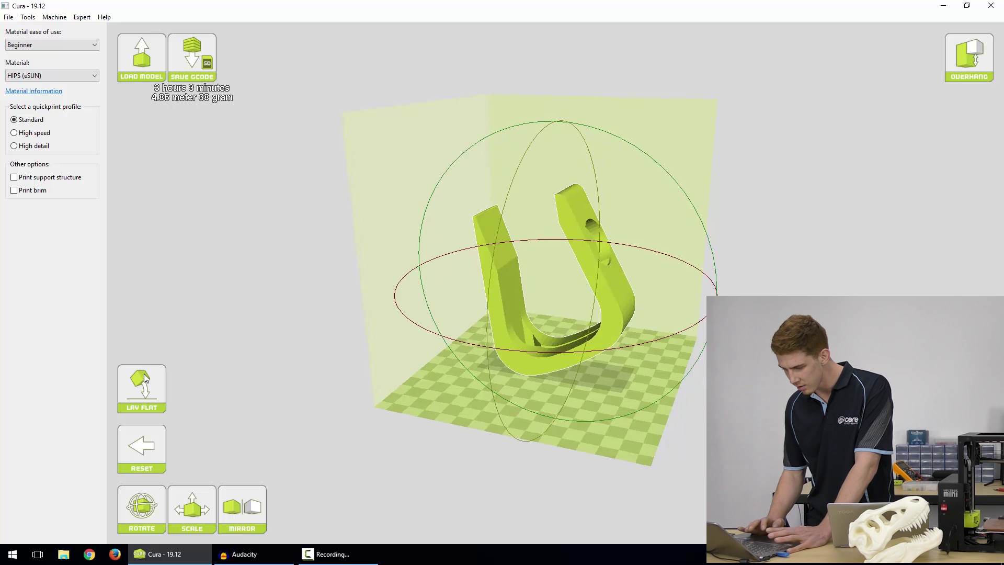
{"action": "left_click", "coordinate": [142, 514]}
{"action": "left_click", "coordinate": [142, 514]}
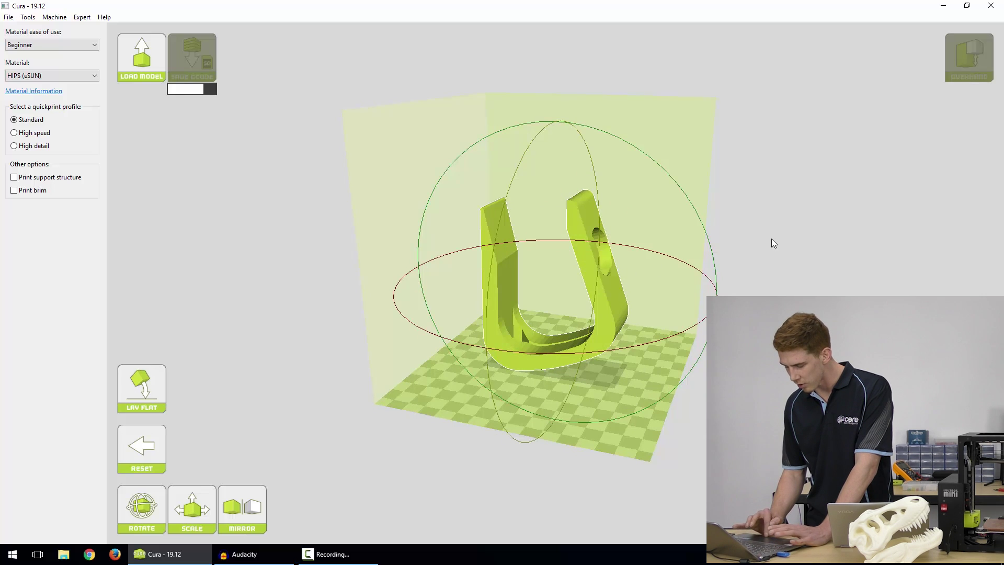
{"action": "mouse_move", "coordinate": [770, 239]}
{"action": "right_mouse_down"}
{"action": "mouse_move", "coordinate": [745, 238]}
{"action": "mouse_move", "coordinate": [758, 240]}
{"action": "right_mouse_up"}
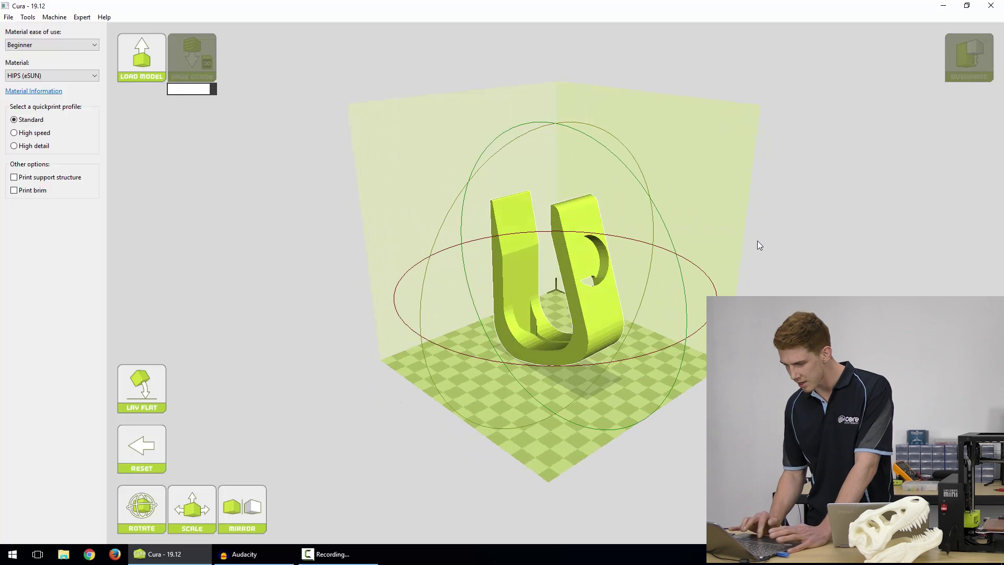
{"action": "left_click_drag", "start_coordinate": [525, 134], "coordinate": [421, 355]}
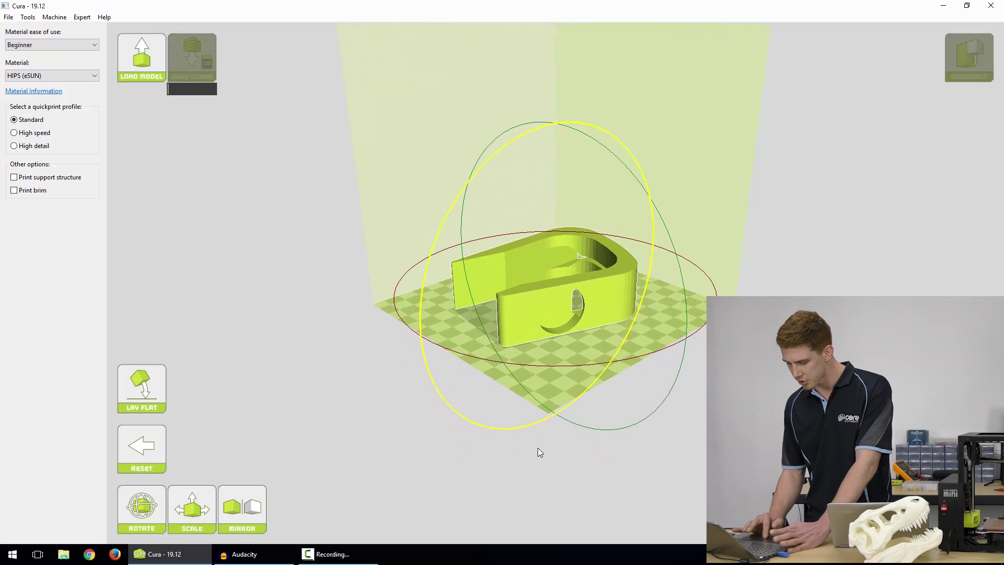
{"action": "right_click_drag", "start_coordinate": [538, 447], "coordinate": [559, 370]}
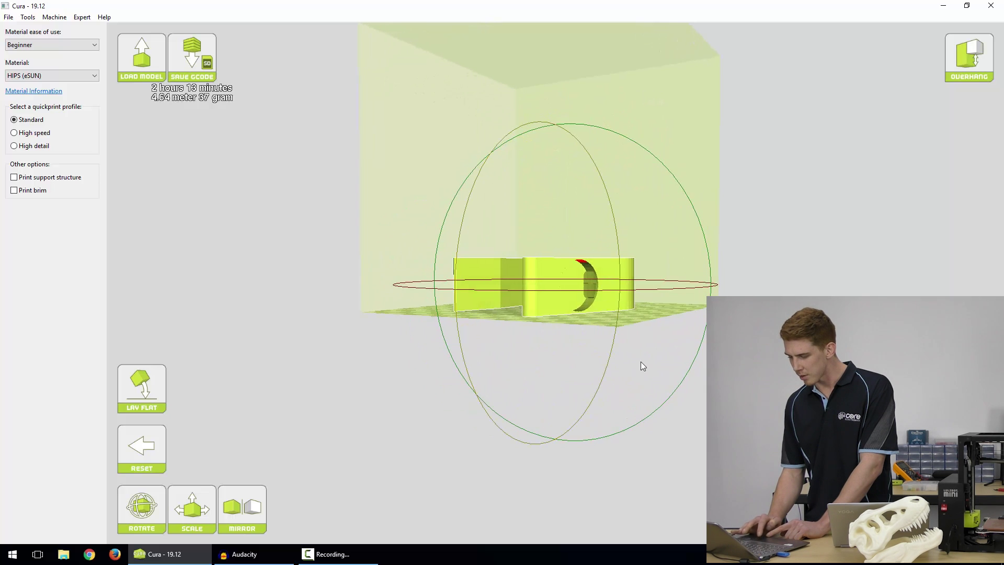
{"action": "right_click_drag", "start_coordinate": [642, 361], "coordinate": [619, 337]}
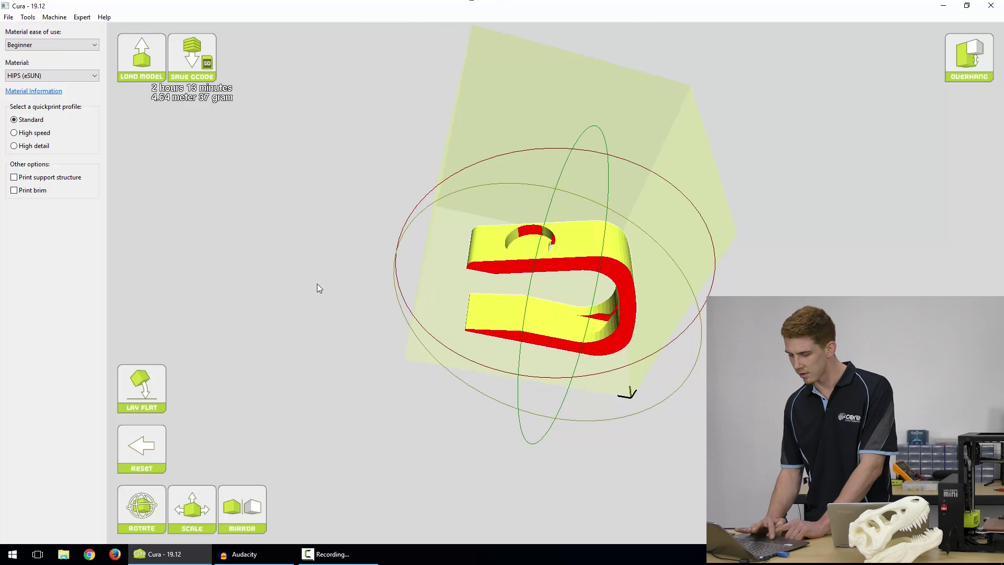
{"action": "left_click", "coordinate": [139, 377]}
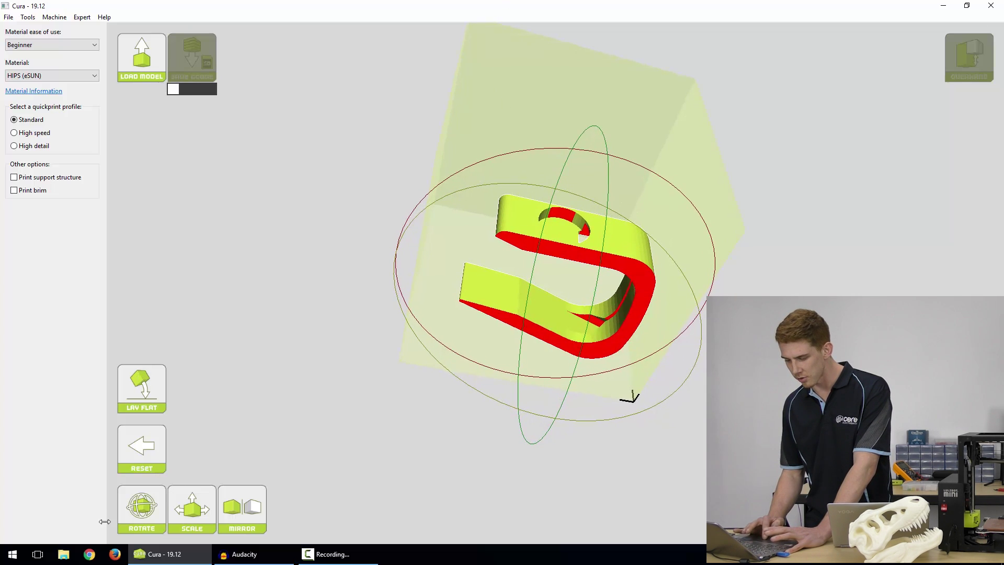
{"action": "left_click", "coordinate": [125, 513]}
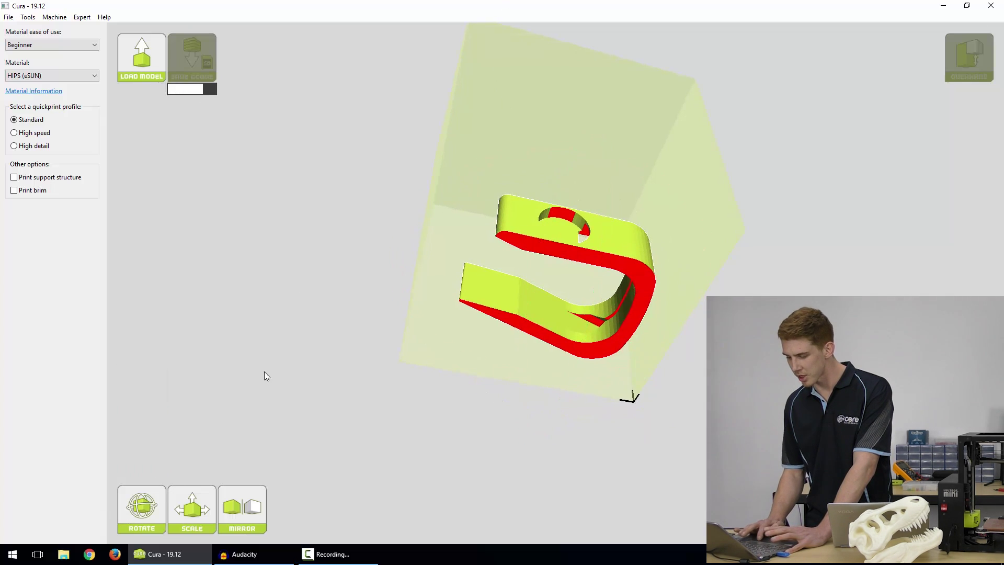
{"action": "right_click_drag", "start_coordinate": [310, 315], "coordinate": [322, 355]}
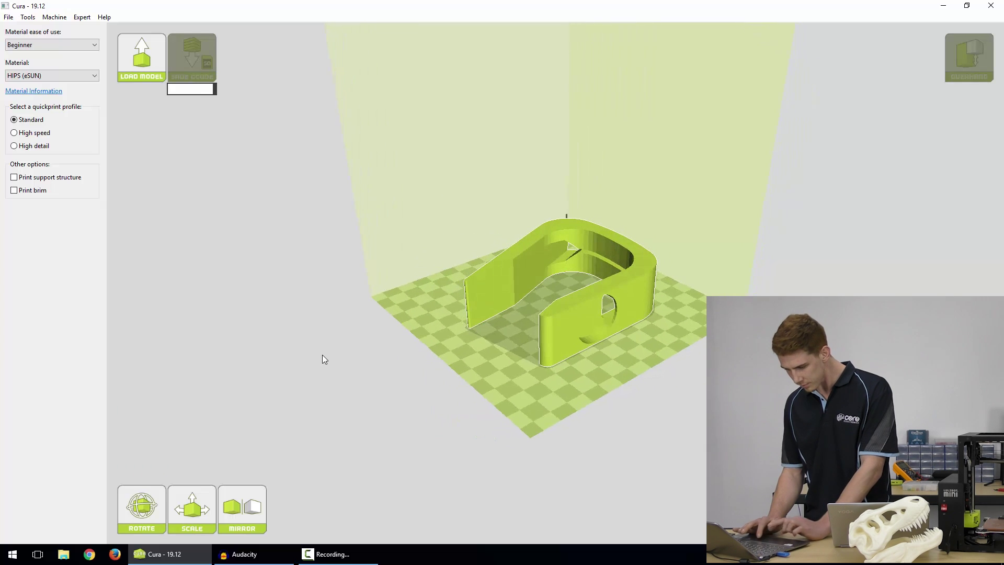
Step: Preview the stand at Scale X 1.2, then reset it to 1.0 (103.6 × 86.0 × 30.0 mm)
{"action": "left_click", "coordinate": [196, 503]}
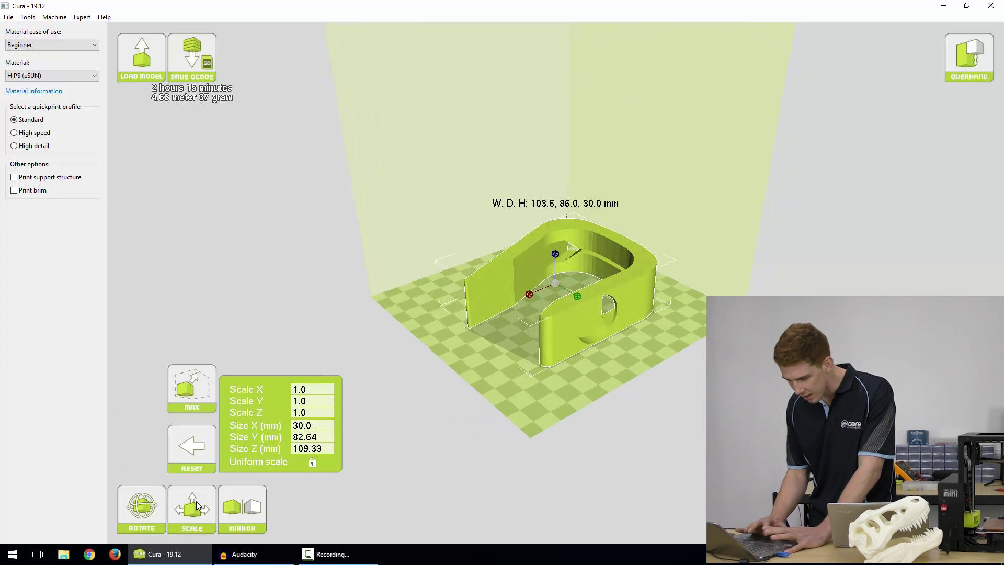
{"action": "left_click", "coordinate": [193, 385]}
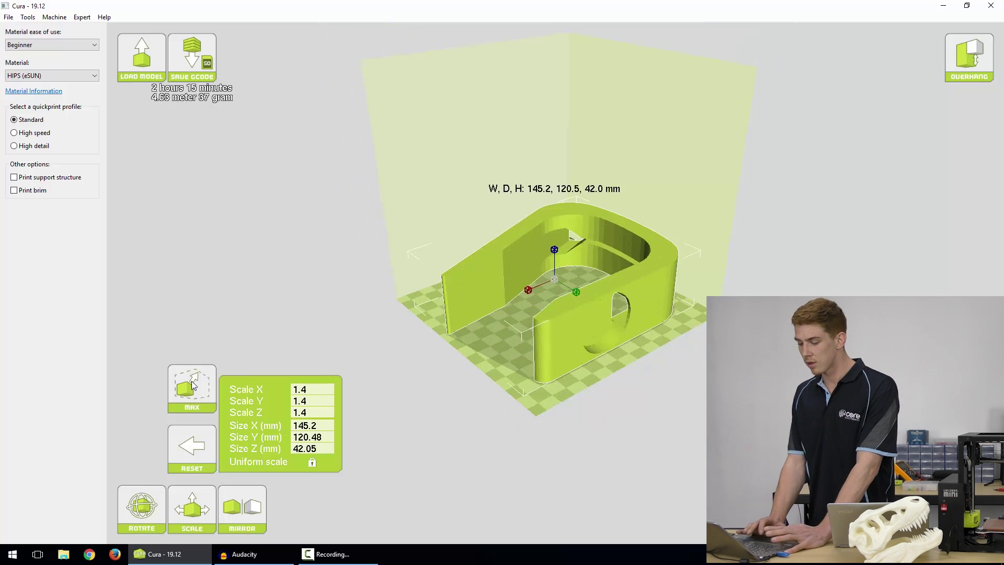
{"action": "left_click", "coordinate": [181, 453]}
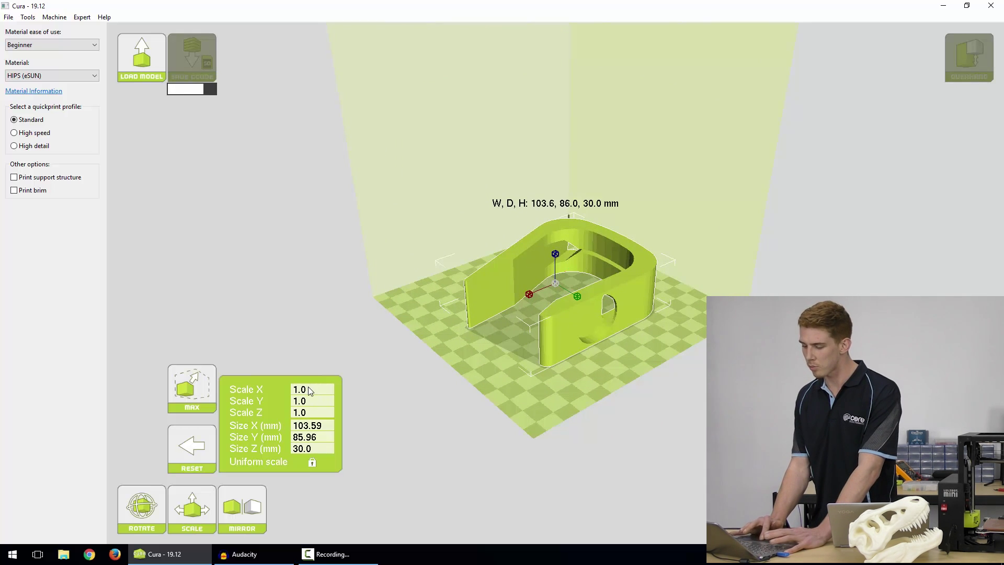
{"action": "key", "text": "BackSpace"}
{"action": "type", "text": "2"}
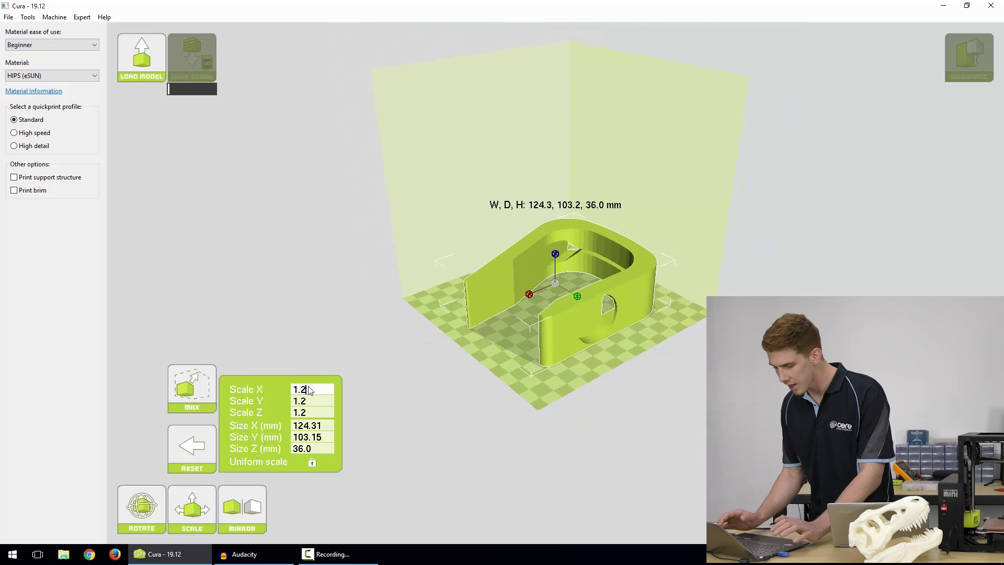
{"action": "key", "text": "BackSpace"}
{"action": "type", "text": "0"}
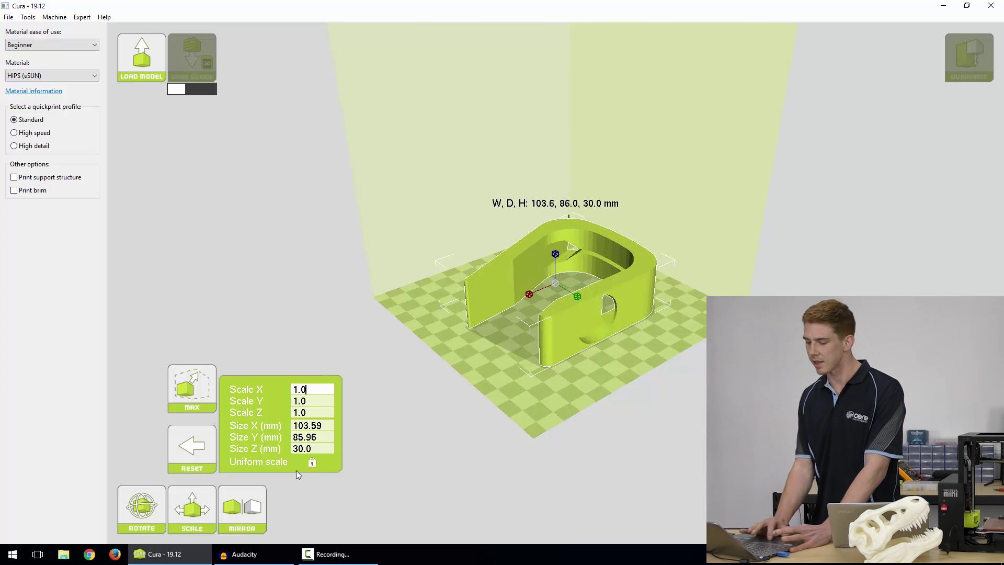
Step: Mirror the stand along X and then Y, returning it to its original orientation
{"action": "left_click", "coordinate": [162, 499]}
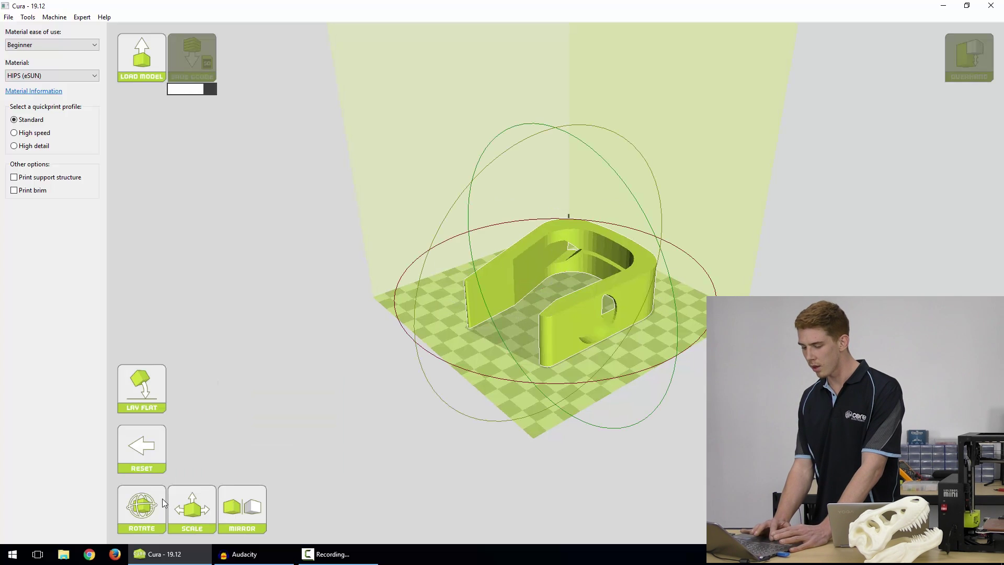
{"action": "left_click", "coordinate": [242, 511]}
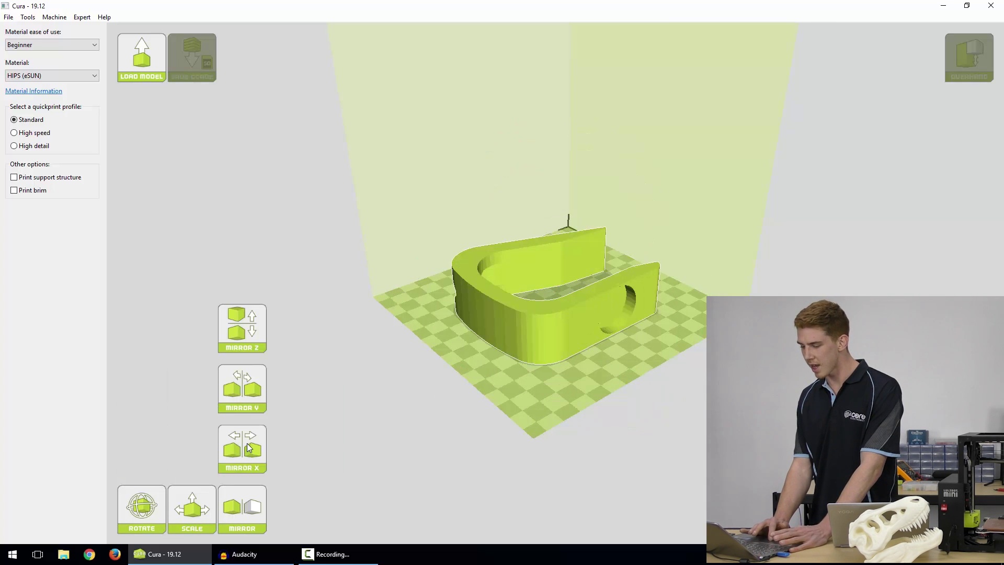
{"action": "left_click", "coordinate": [248, 447]}
{"action": "left_click", "coordinate": [242, 404]}
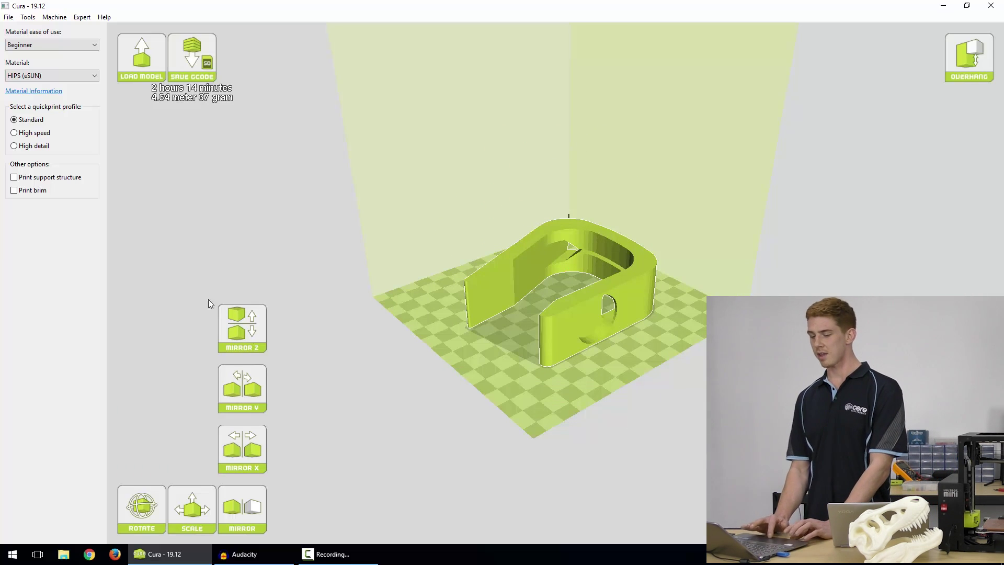
Step: Set Material ease of use to All and choose ABS (Village Plastics) as the material
{"action": "left_click", "coordinate": [238, 505]}
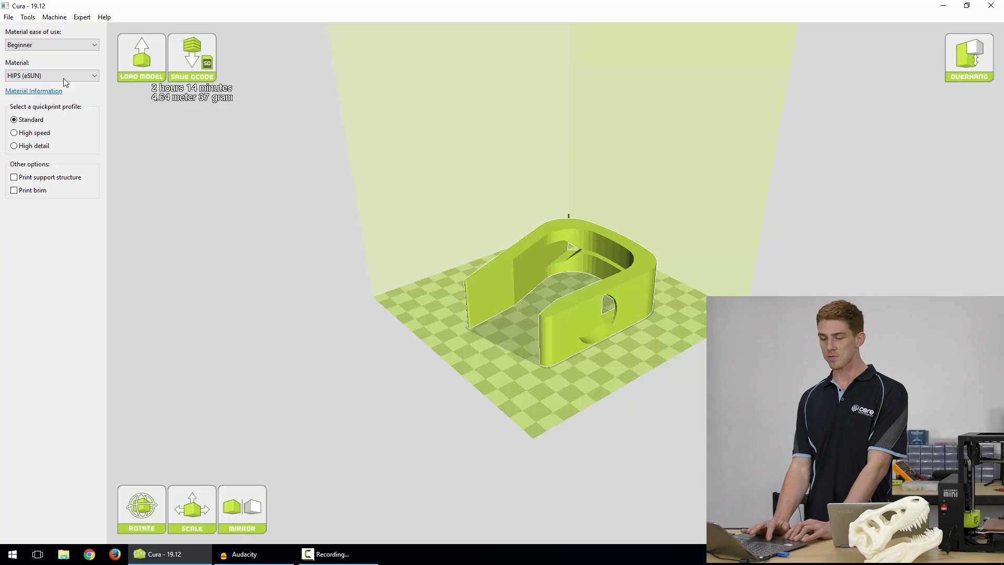
{"action": "left_click", "coordinate": [74, 50]}
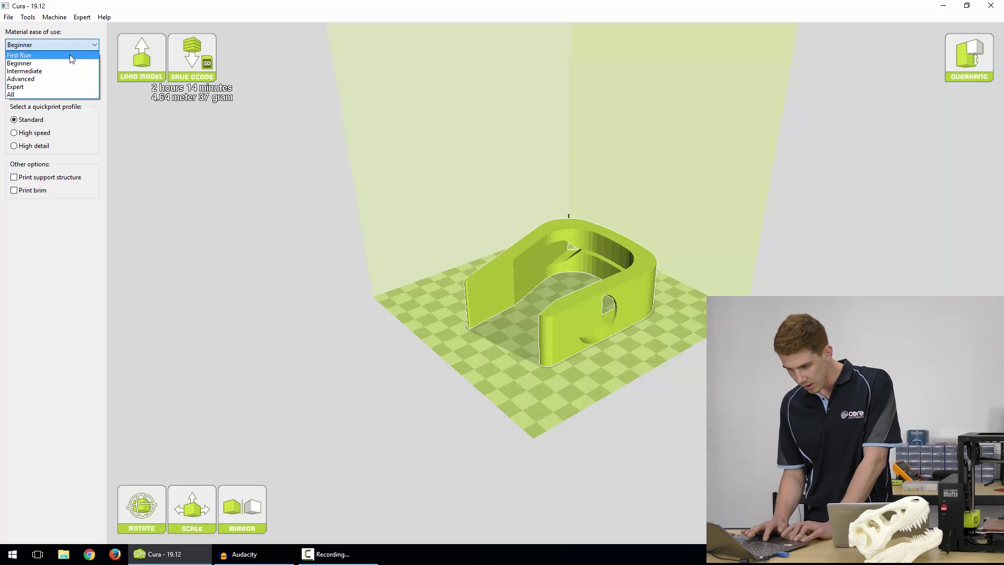
{"action": "left_click", "coordinate": [59, 93]}
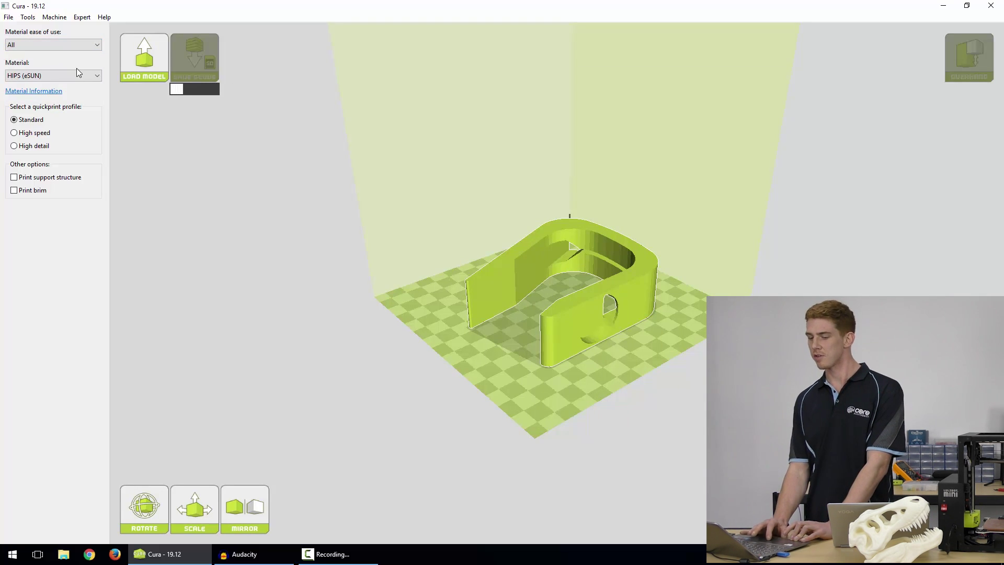
{"action": "left_click", "coordinate": [77, 77]}
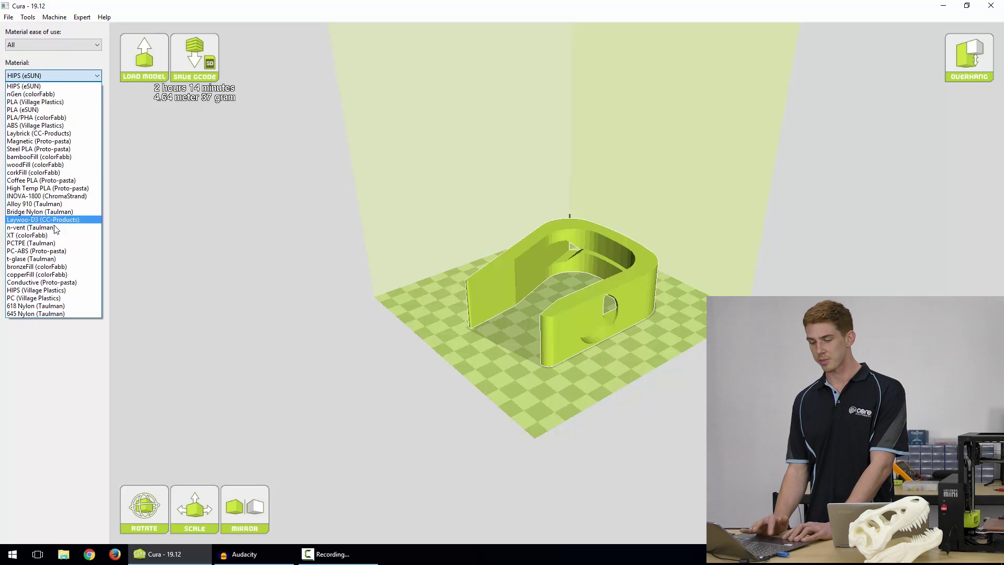
{"action": "left_click", "coordinate": [71, 75]}
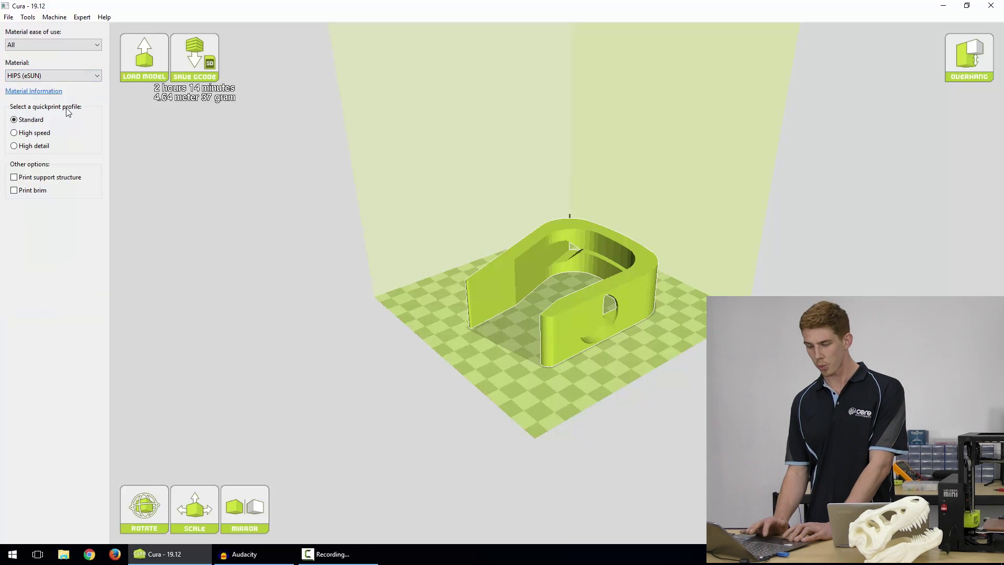
{"action": "left_click", "coordinate": [65, 73]}
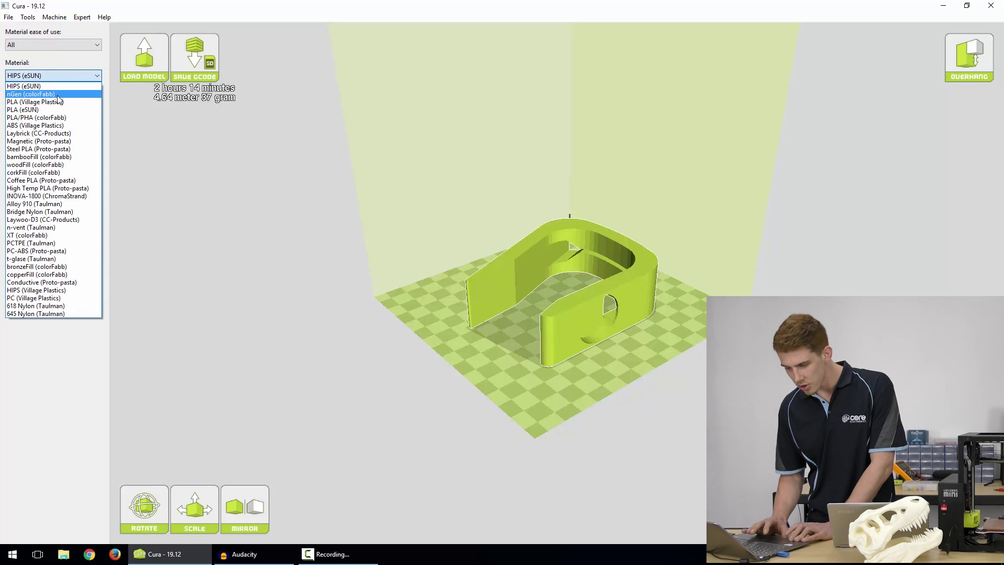
{"action": "left_click", "coordinate": [44, 126]}
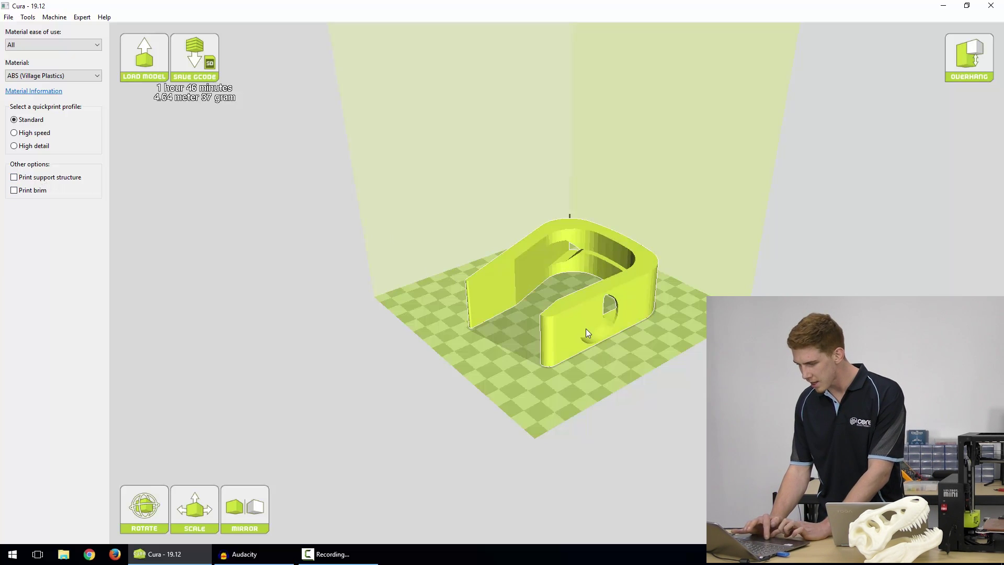
Step: Orbit the view to show the stand's flat outer side and round cutout
{"action": "right_click_drag", "start_coordinate": [585, 329], "coordinate": [517, 278]}
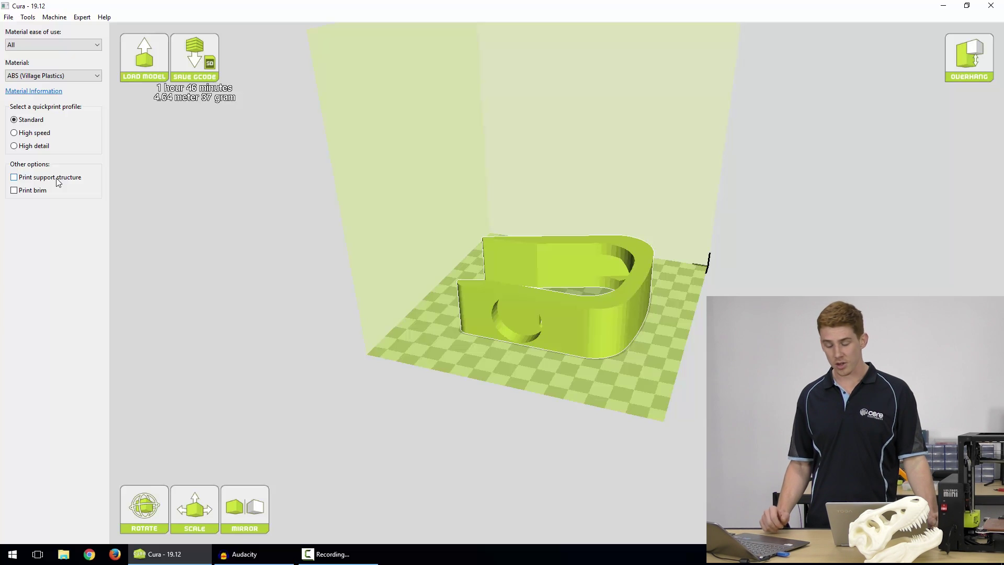
Step: Switch to full settings, copying the quickprint values: 0.25 mm layers, 20% fill, 240 °C
{"action": "left_click", "coordinate": [84, 17]}
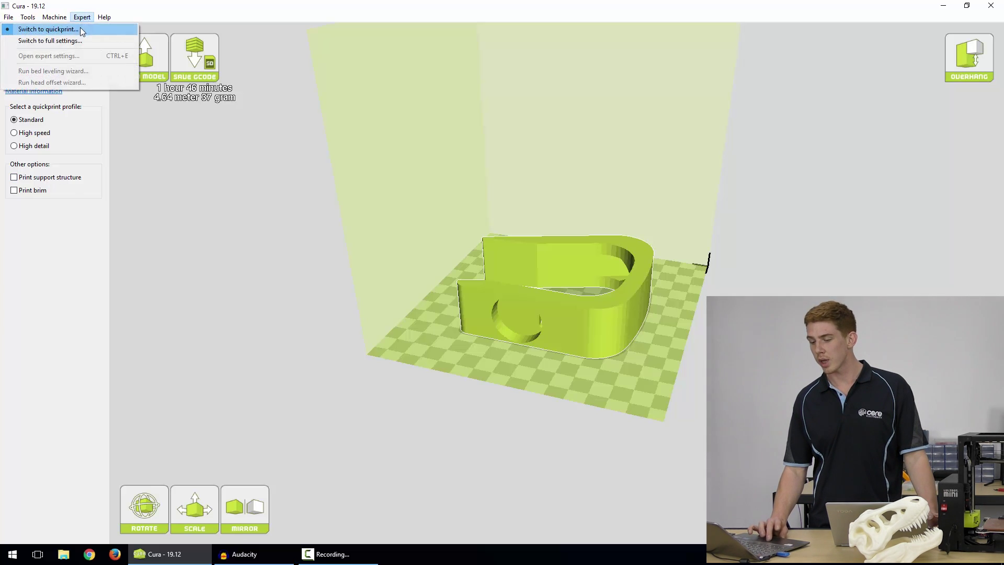
{"action": "left_click", "coordinate": [79, 41]}
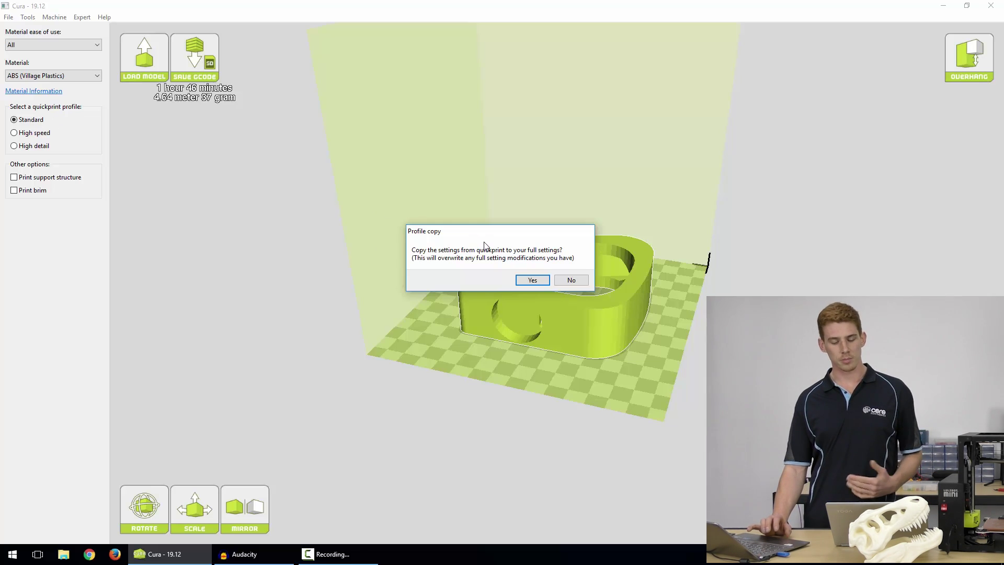
{"action": "left_click", "coordinate": [533, 280]}
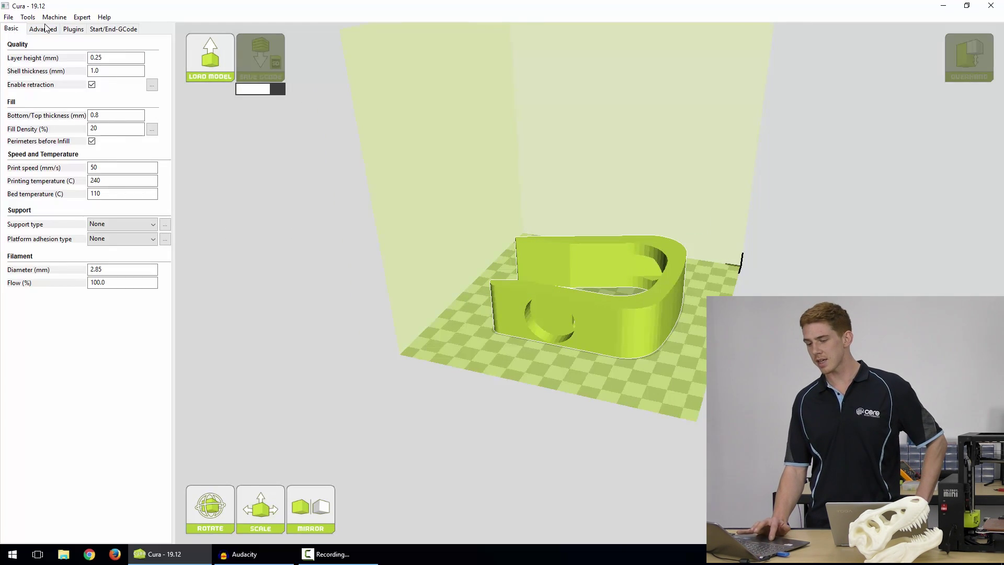
{"action": "left_click", "coordinate": [82, 32]}
{"action": "left_click", "coordinate": [114, 29]}
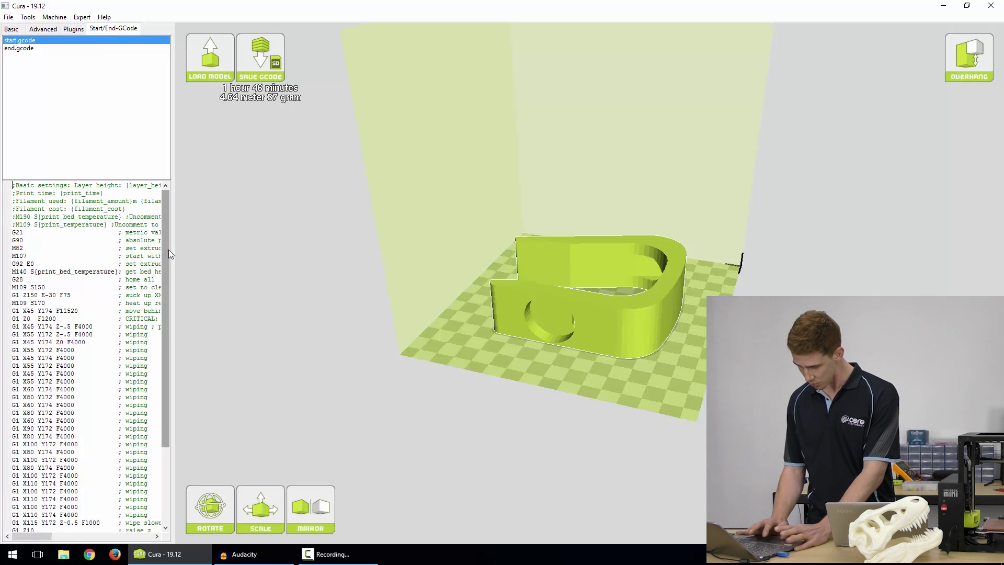
{"action": "left_click_drag", "start_coordinate": [168, 250], "coordinate": [190, 184]}
{"action": "key", "text": "ctrl+Tab"}
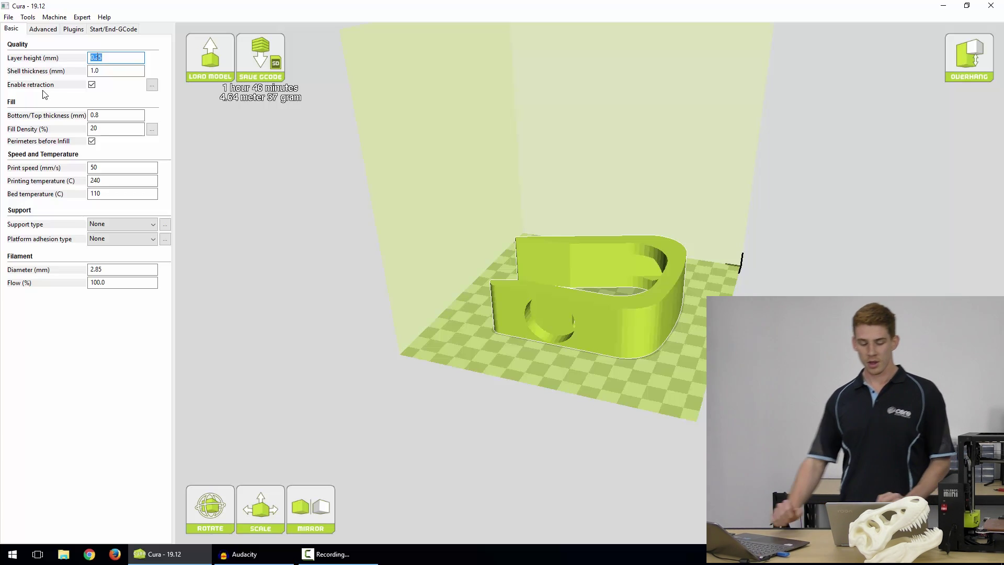
{"action": "left_click", "coordinate": [107, 128]}
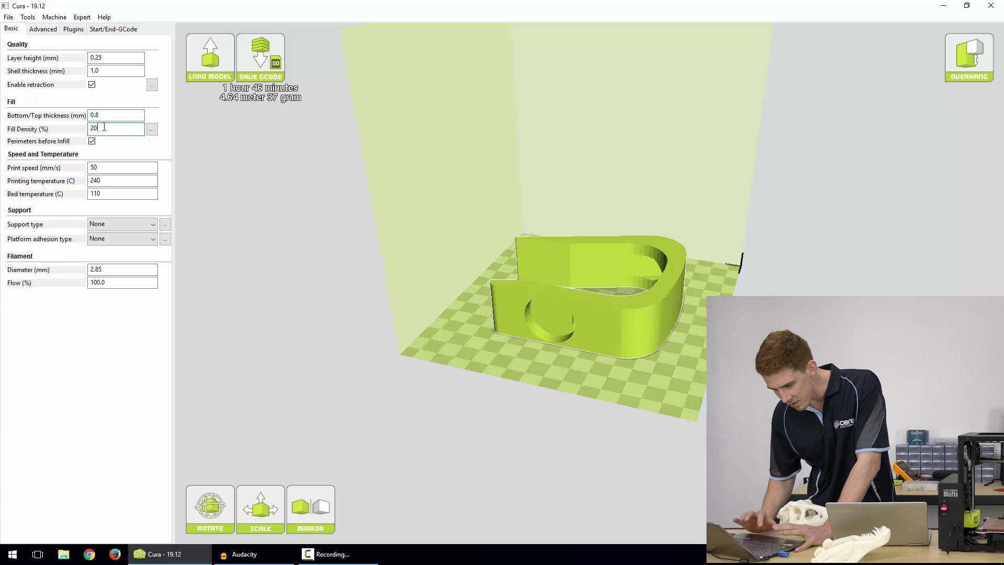
{"action": "mouse_move", "coordinate": [110, 171]}
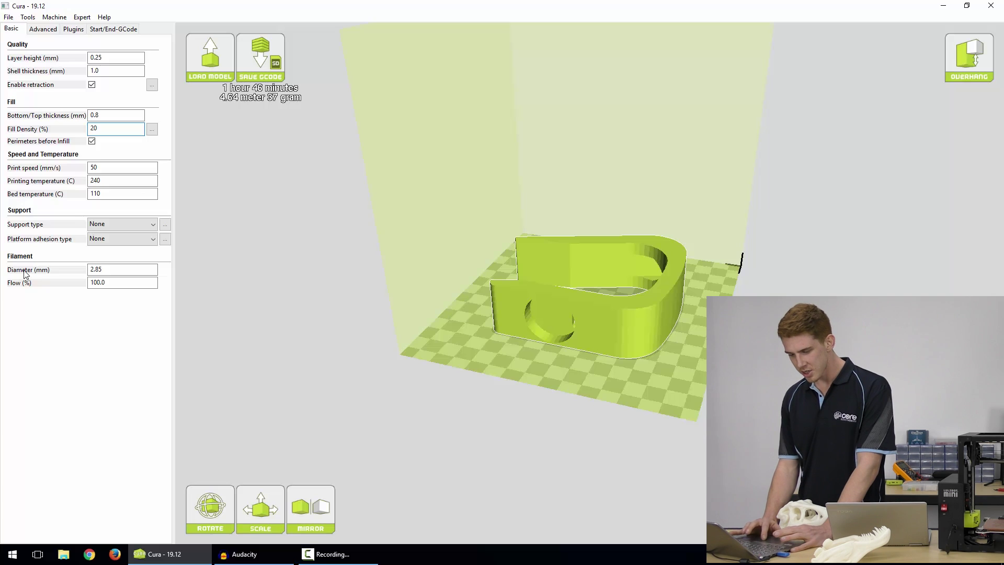
{"action": "mouse_move", "coordinate": [25, 273]}
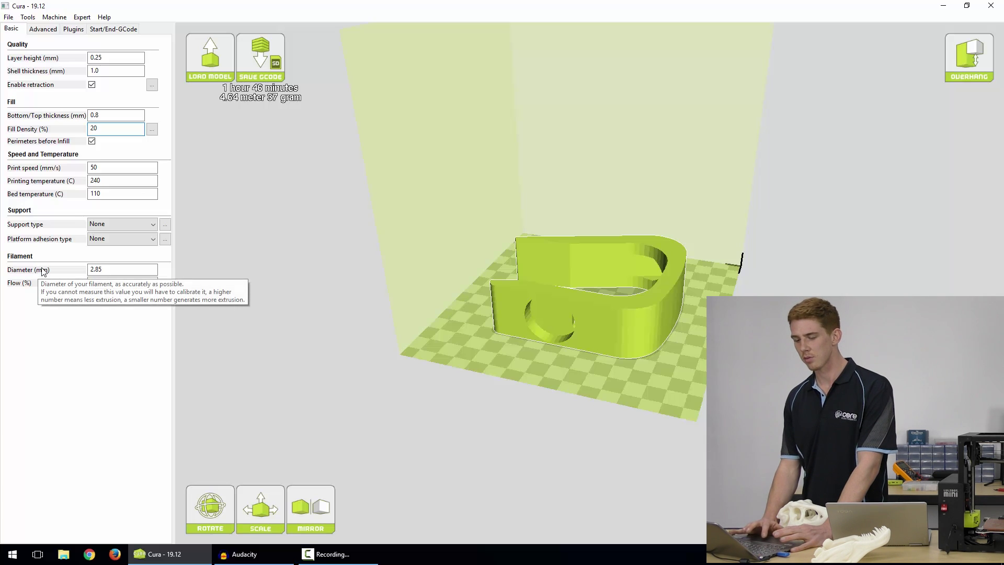
{"action": "mouse_move", "coordinate": [111, 285]}
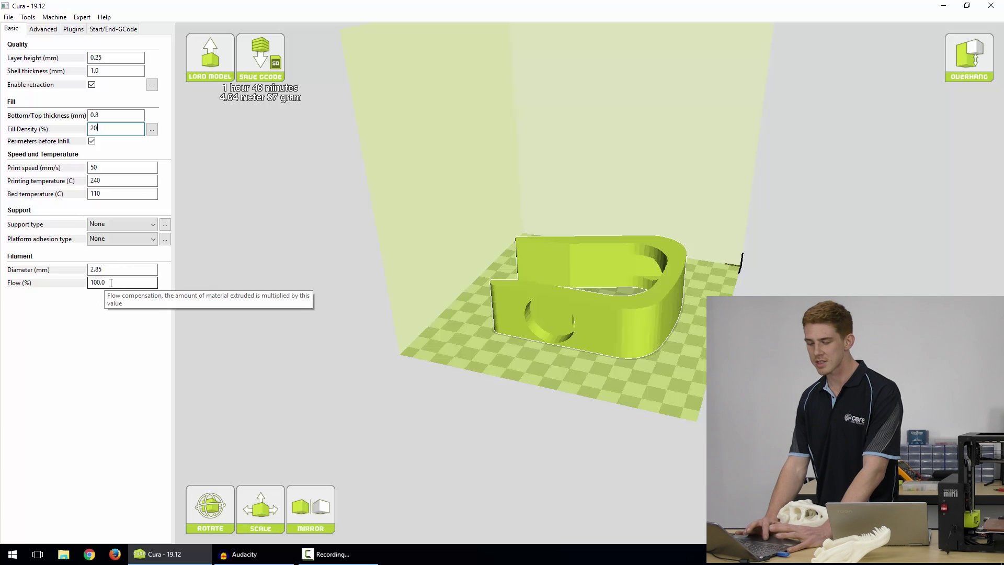
{"action": "left_click", "coordinate": [104, 268]}
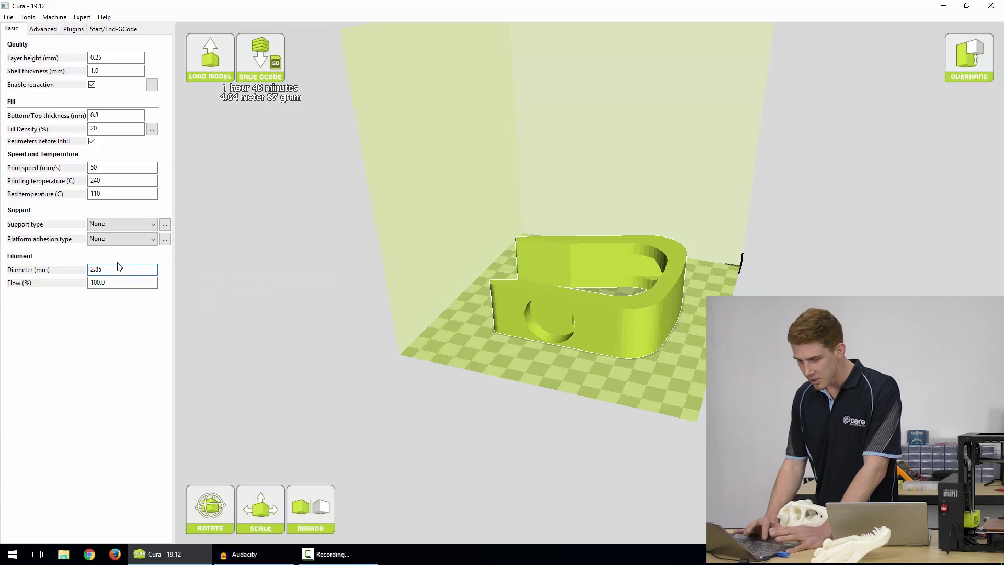
Step: Replace the 2.85 filament diameter with 1.75 mm
{"action": "key", "text": "Left"}
{"action": "key", "text": "Left"}
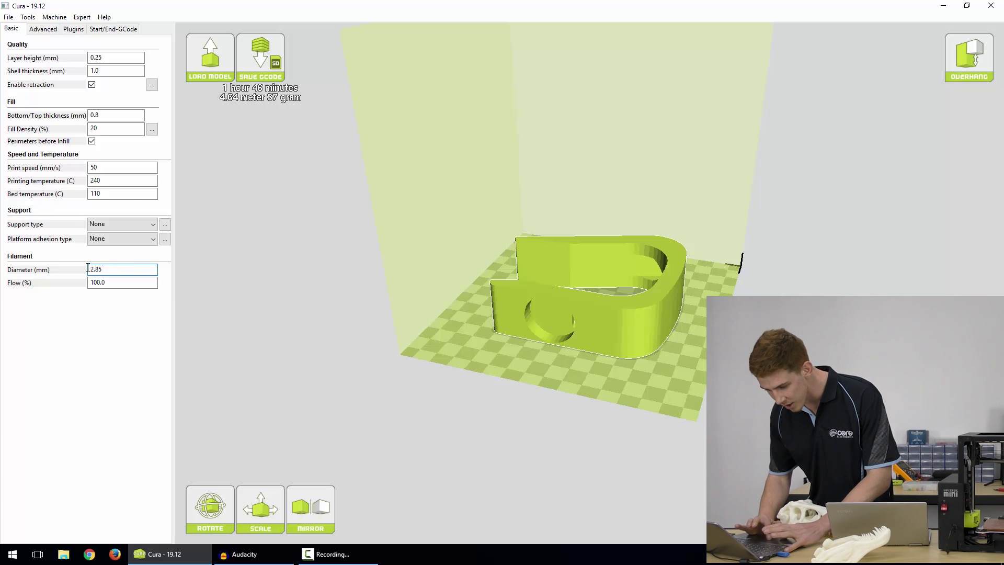
{"action": "key", "text": "ctrl+a"}
{"action": "type", "text": "1."}
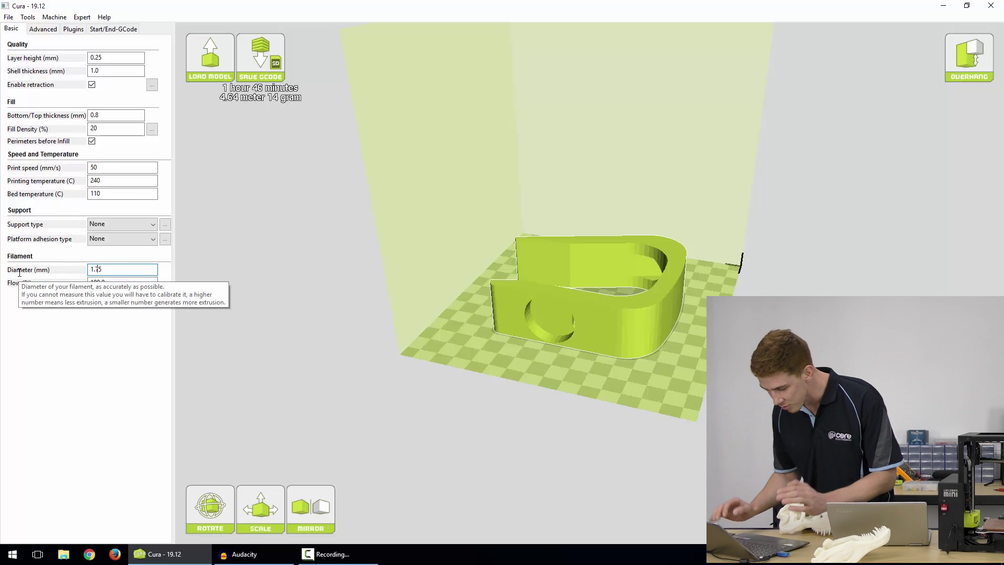